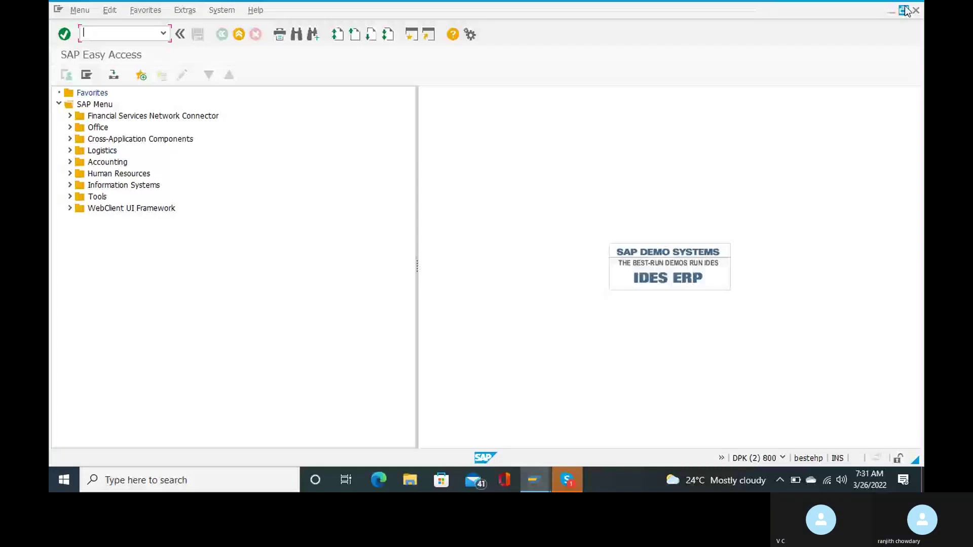
Return to the vendor invoice entry for company code RC15, simulate the invoice, and review the help for the section code message
left_click(891, 11)
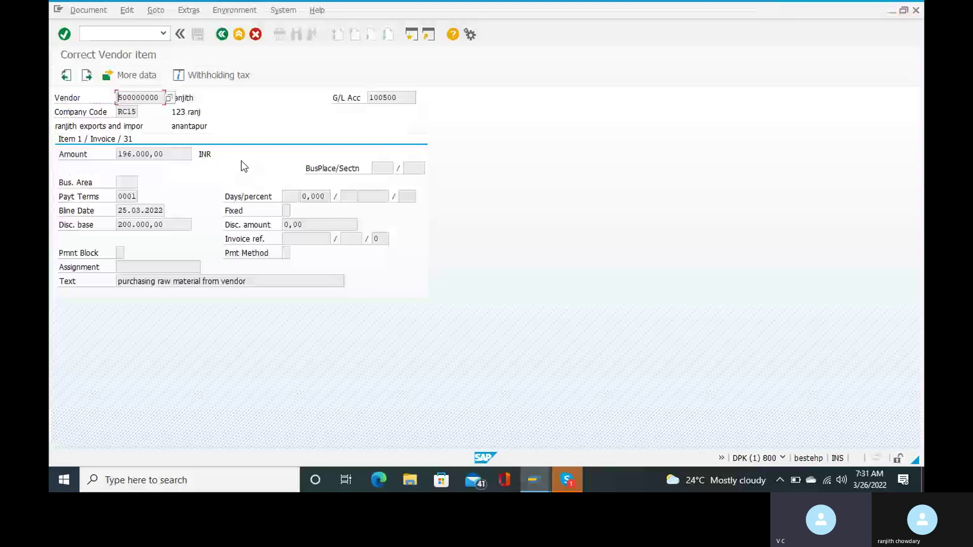
key("Return")
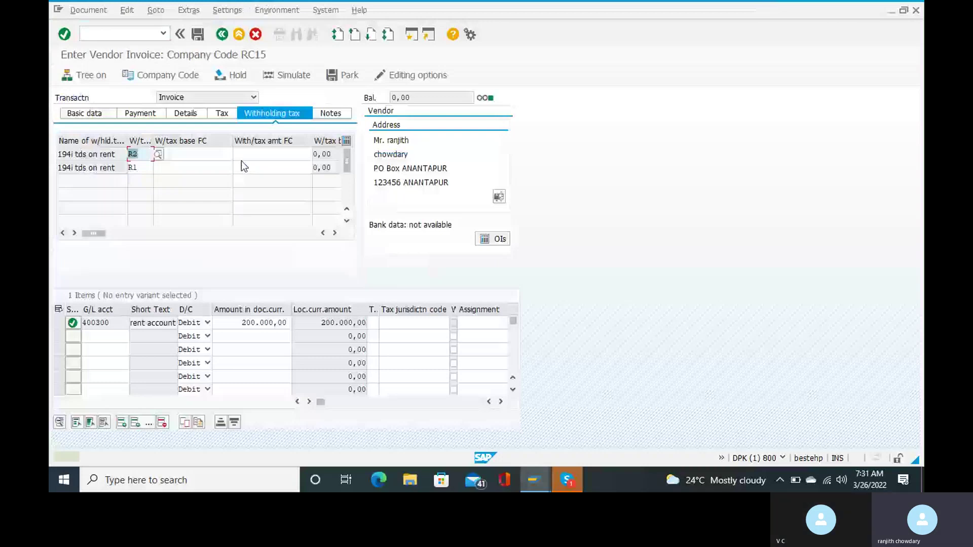
left_click(296, 77)
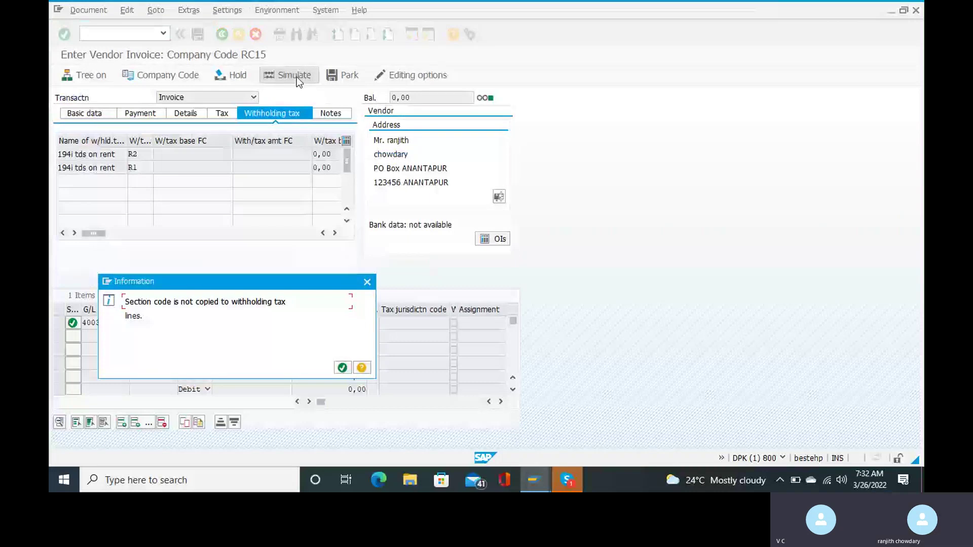
left_click(361, 368)
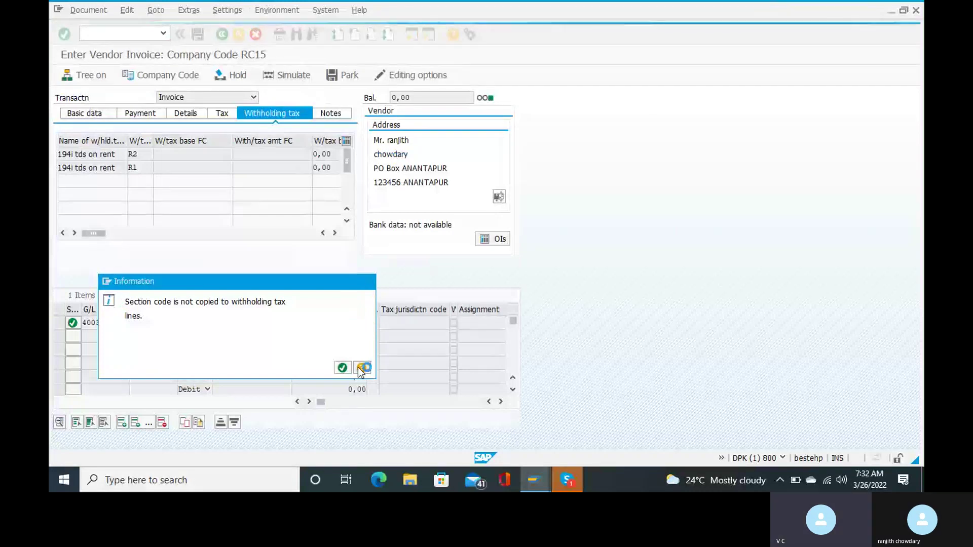
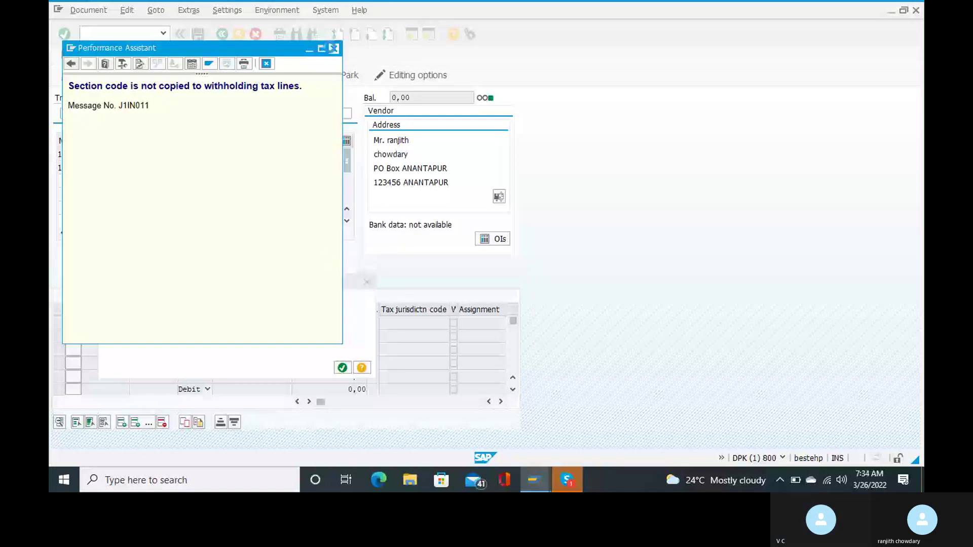
left_click(333, 48)
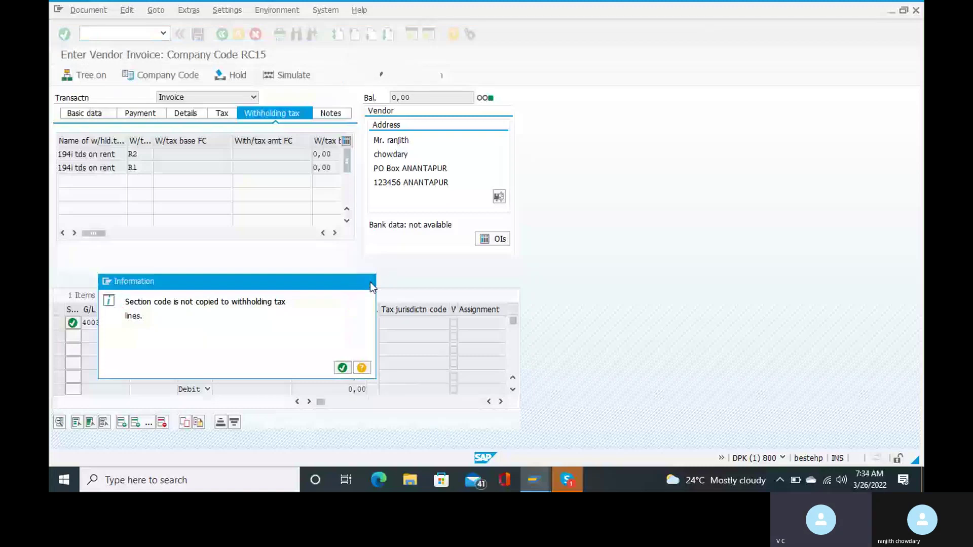
left_click(370, 282)
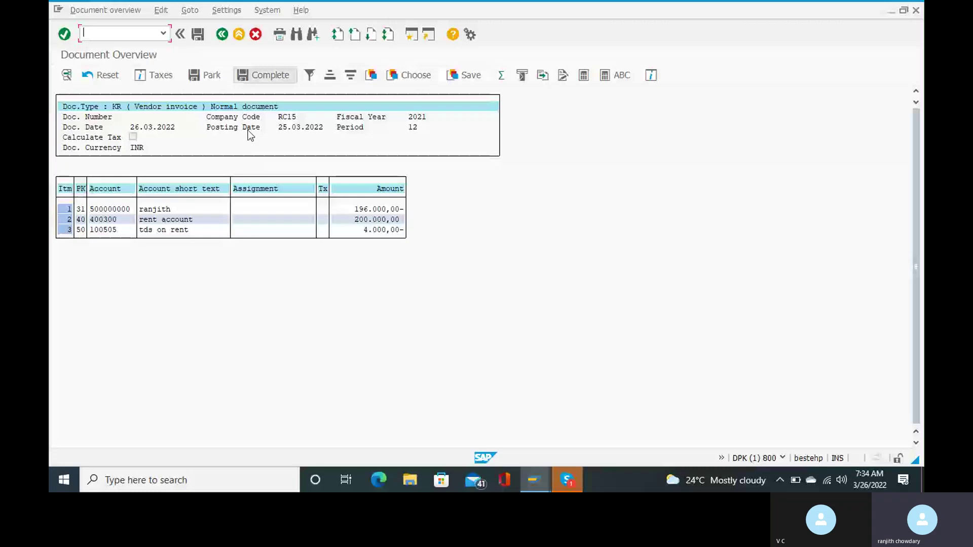
Try to post the simulated vendor invoice and open the explanation of the resulting error
left_click(198, 34)
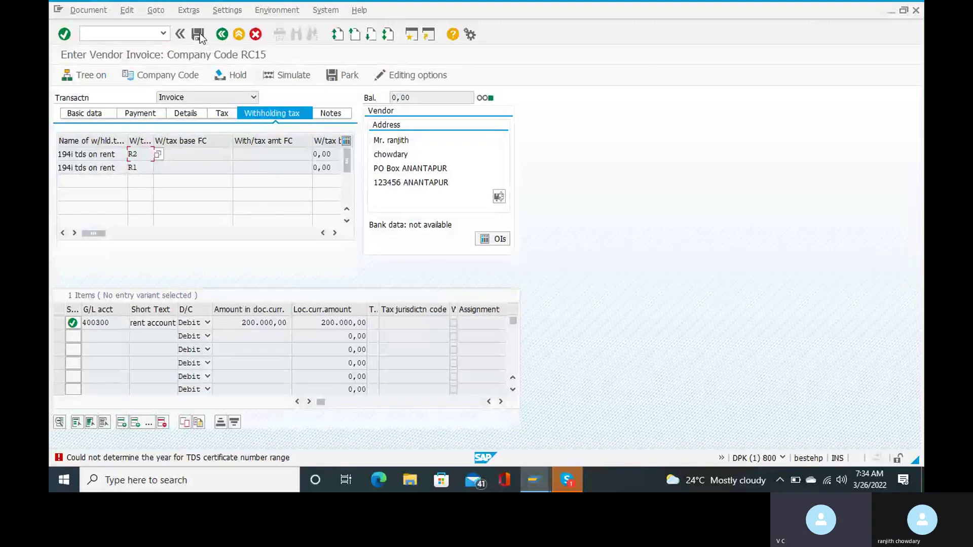
left_click(198, 458)
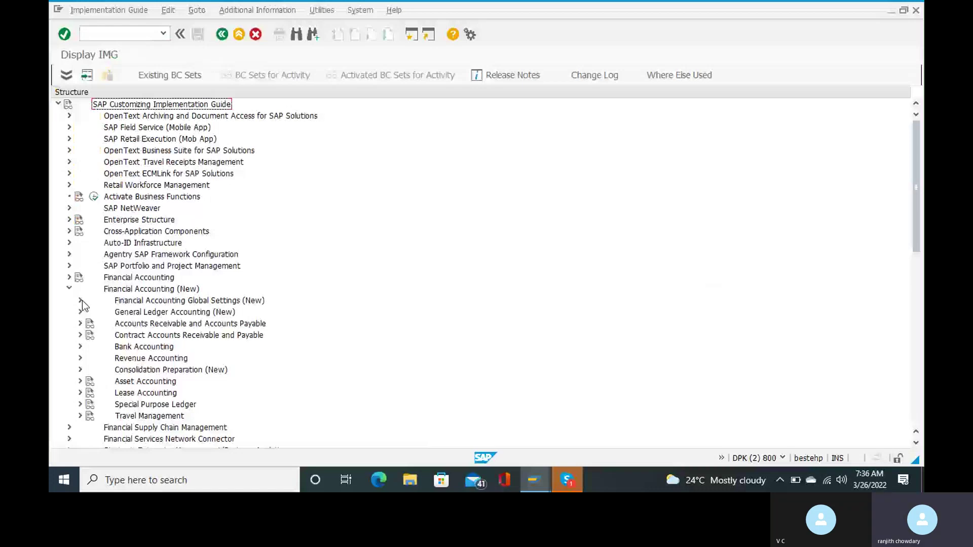
In the implementation guide, open Maintain Company Code Settings under Logistics - General, Tax on Goods Movements, India, Basic Settings
scroll(281, 341, "down", 4)
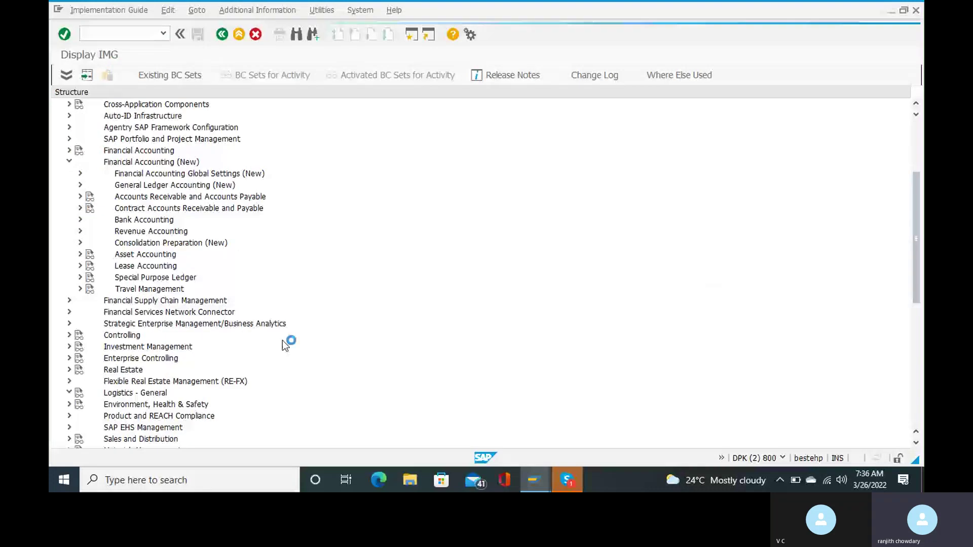
scroll(282, 340, "down", 10)
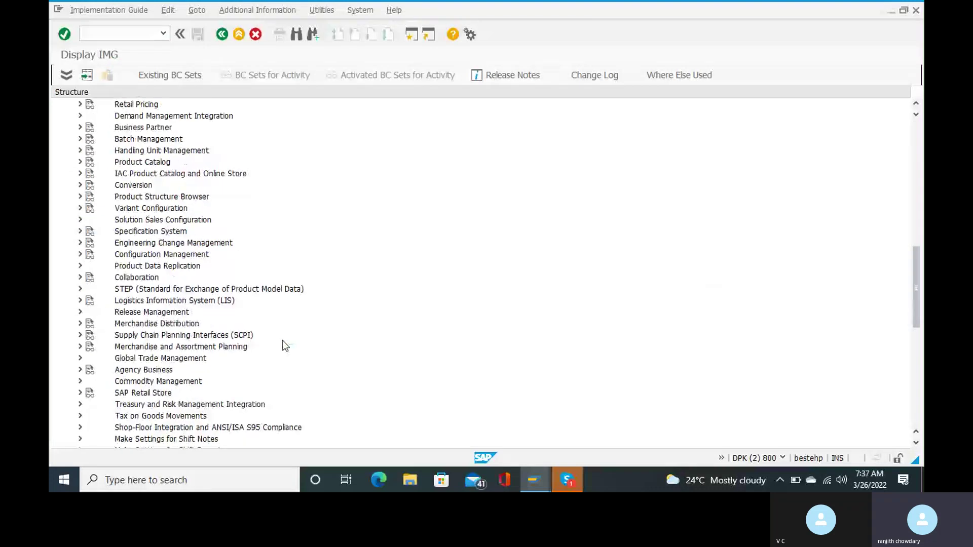
scroll(282, 340, "down", 2)
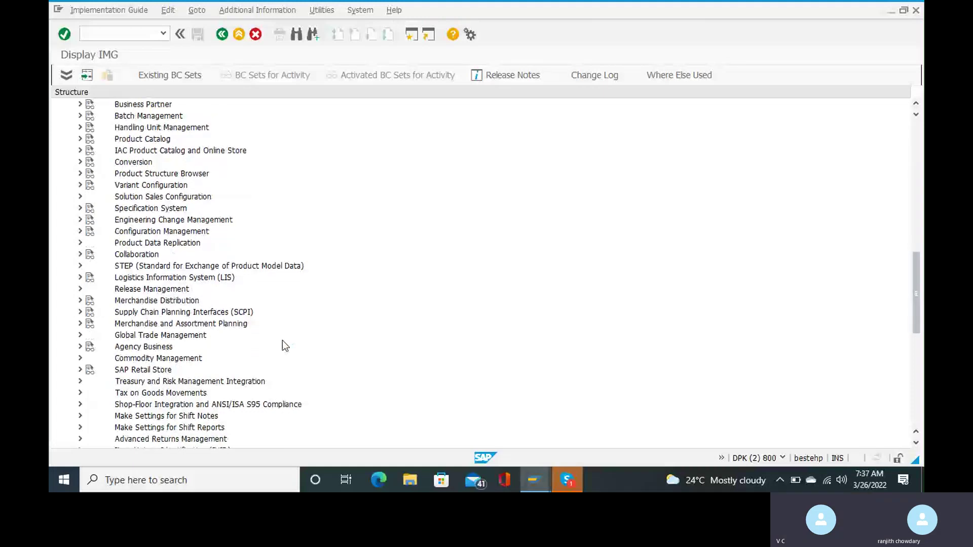
scroll(282, 340, "down", 2)
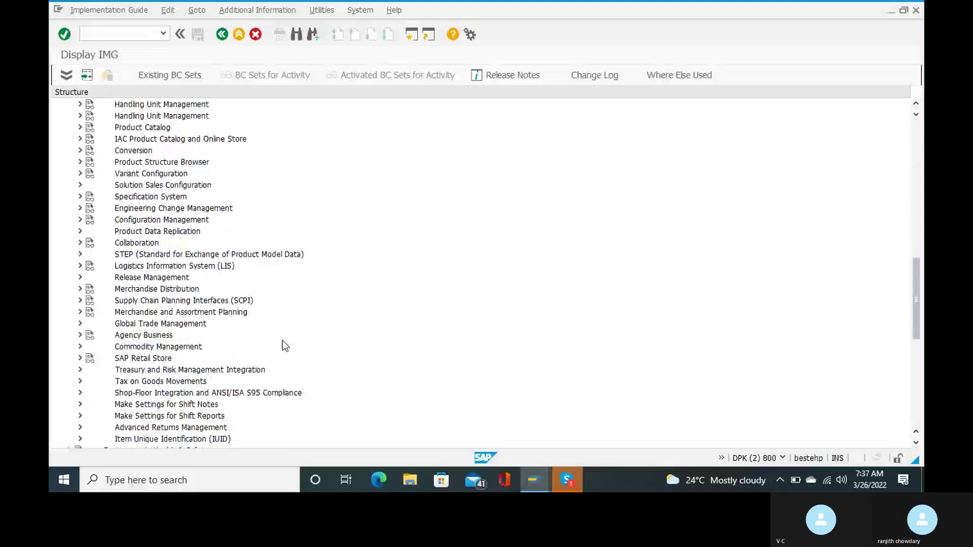
scroll(282, 341, "up", 5)
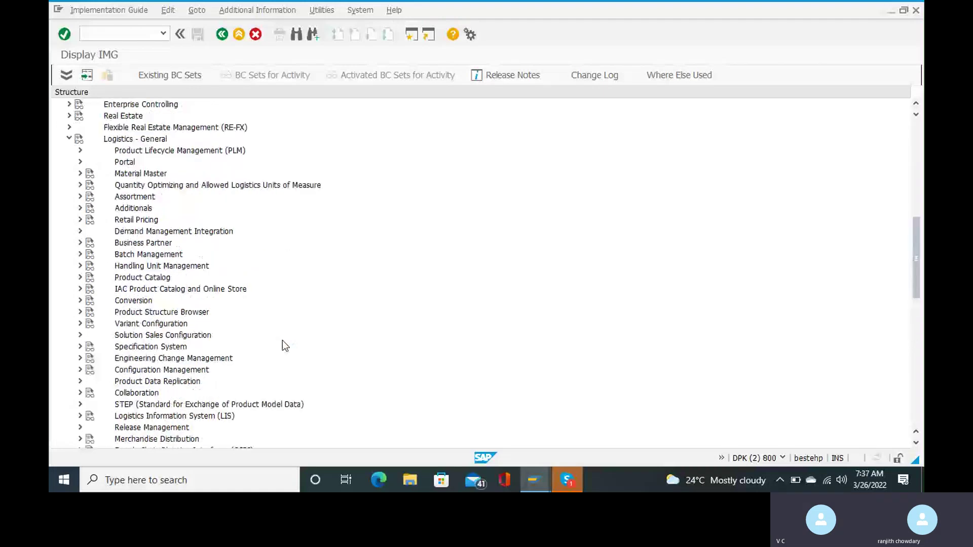
scroll(166, 236, "up", 1)
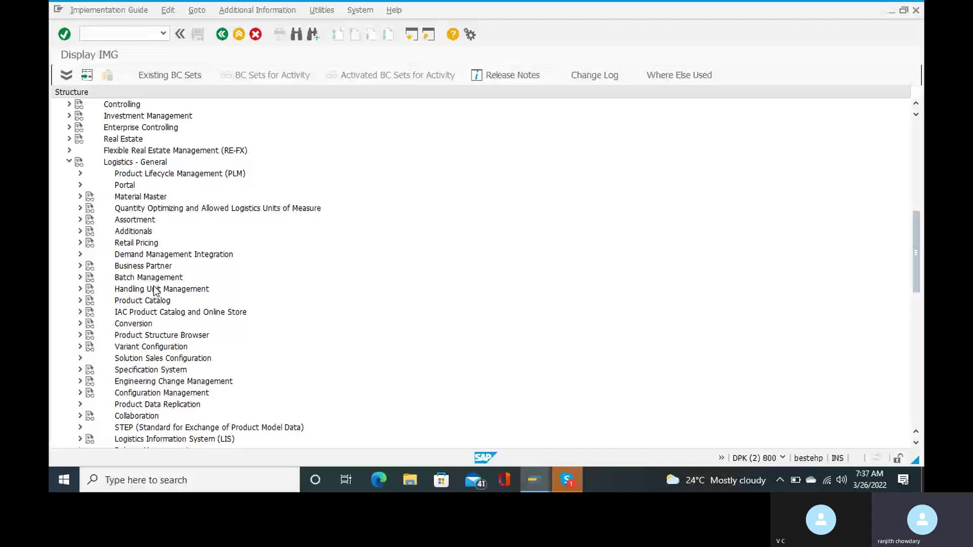
scroll(154, 290, "down", 6)
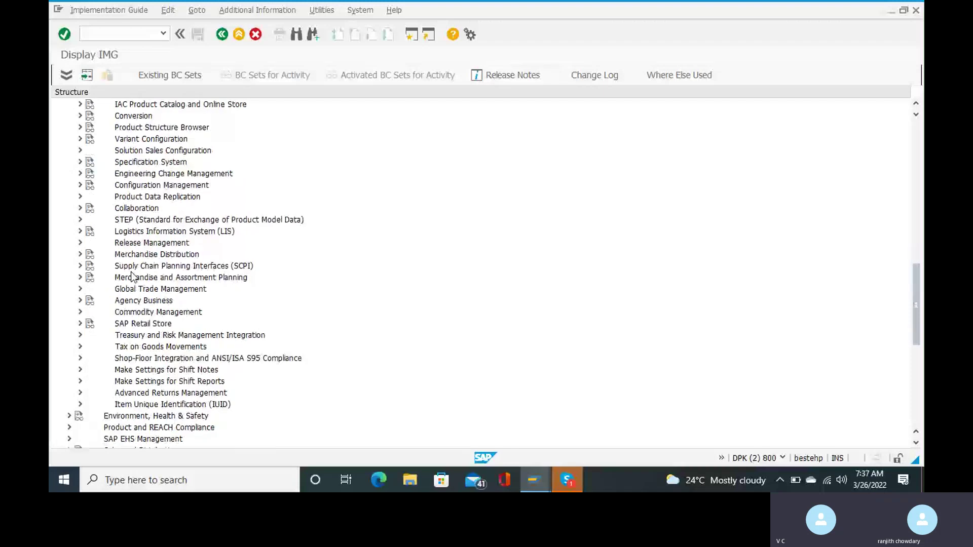
left_click(80, 347)
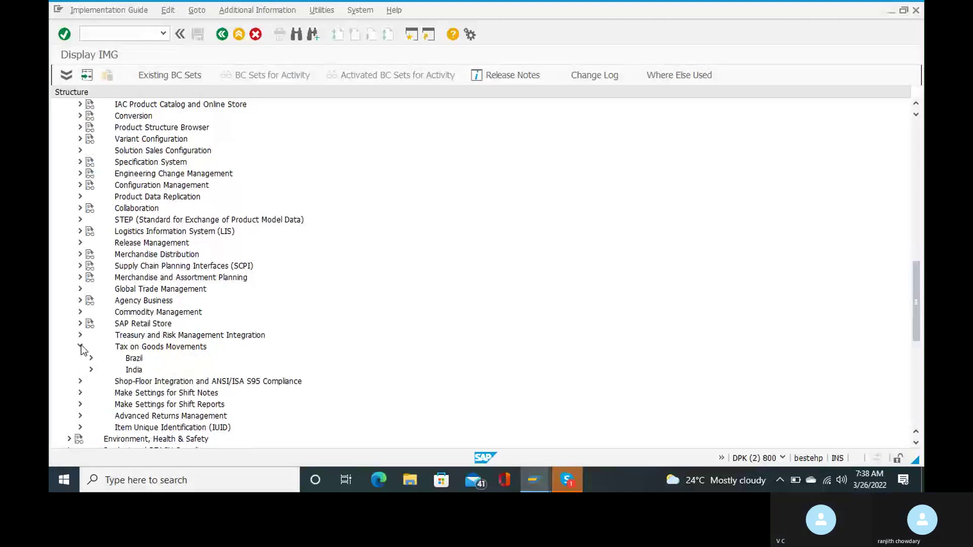
left_click(135, 371)
left_click(92, 370)
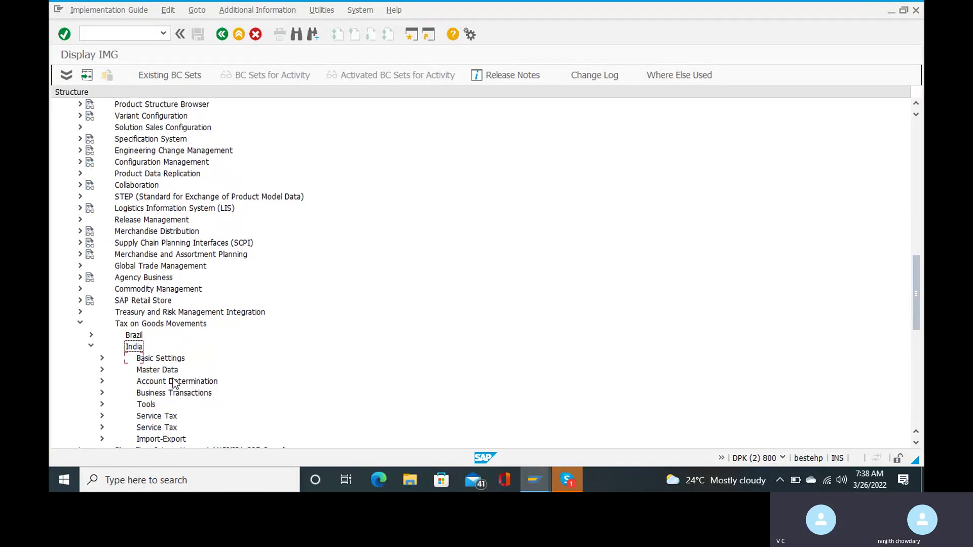
scroll(173, 384, "down", 3)
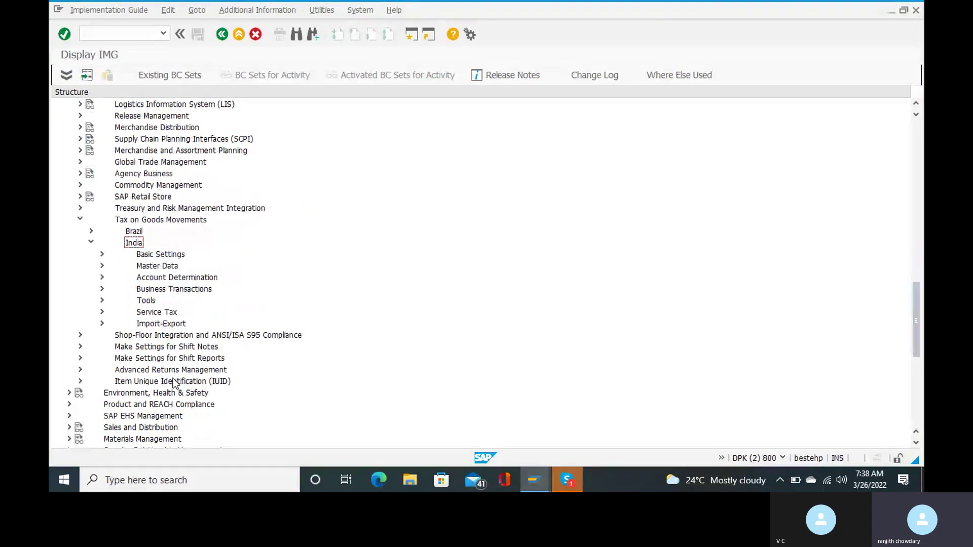
left_click(103, 252)
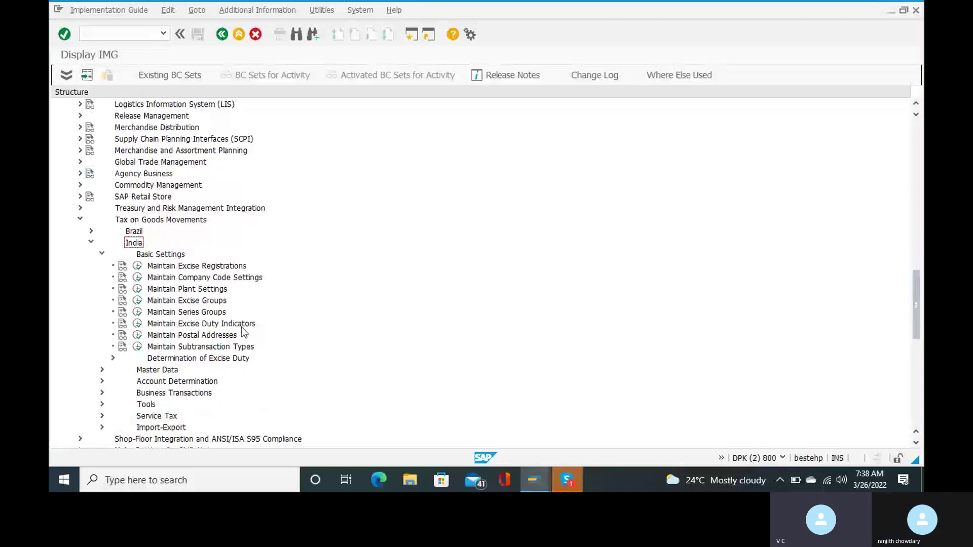
left_click(138, 279)
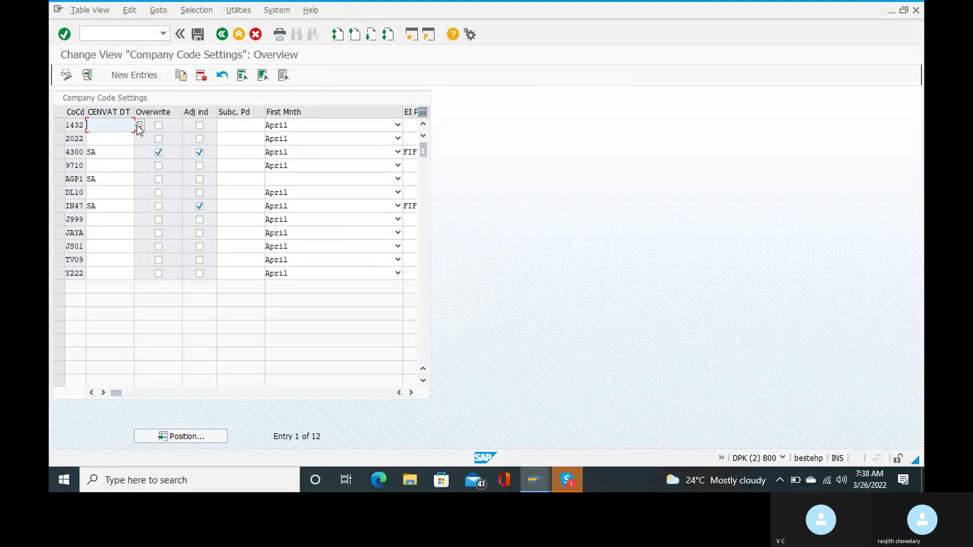
Add a company code settings entry for RC15 with April as the first month, and save it to the customizing request
left_click(142, 81)
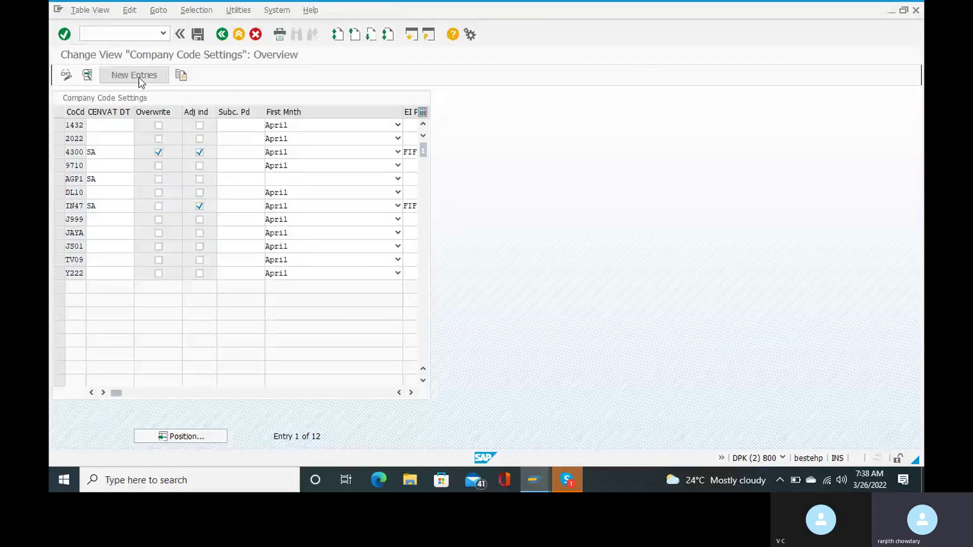
type("rc")
key("Down")
key("Return")
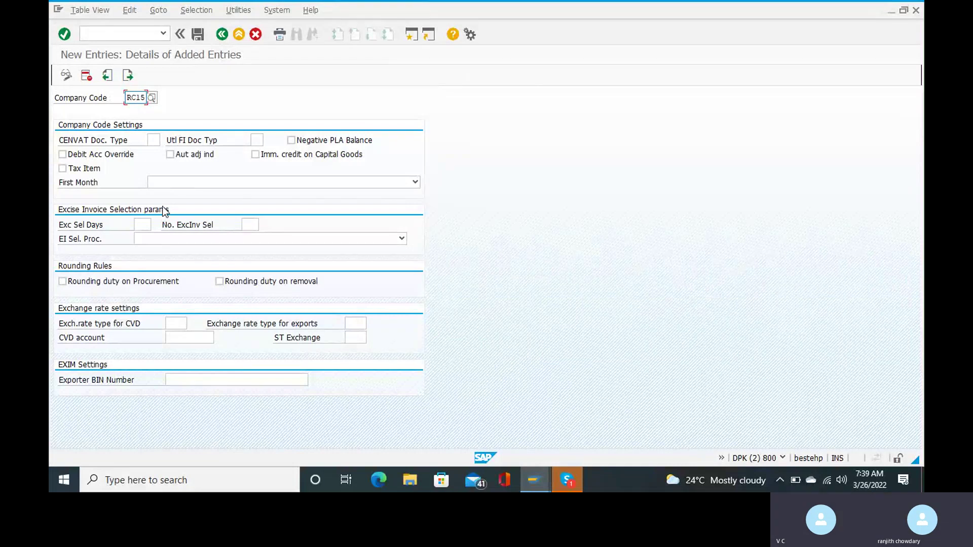
left_click(240, 183)
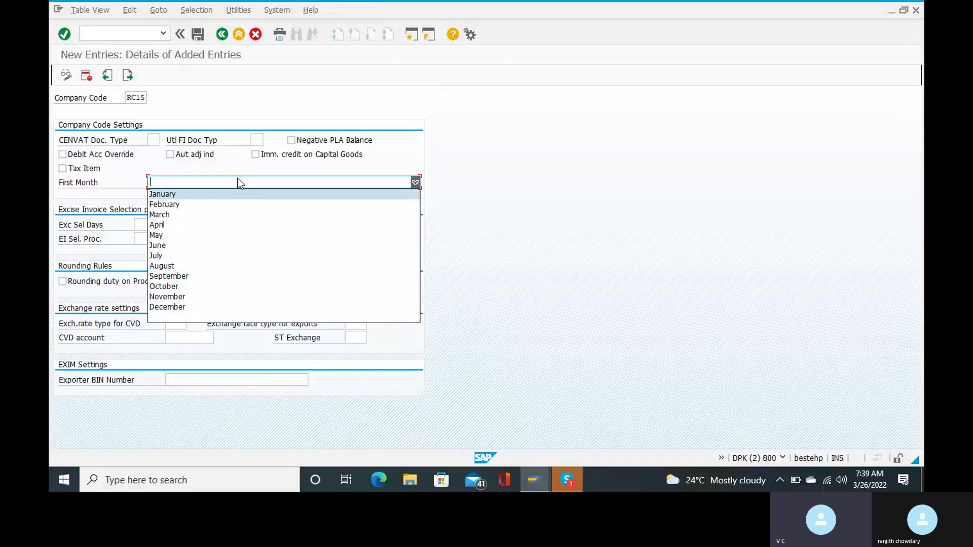
left_click(206, 227)
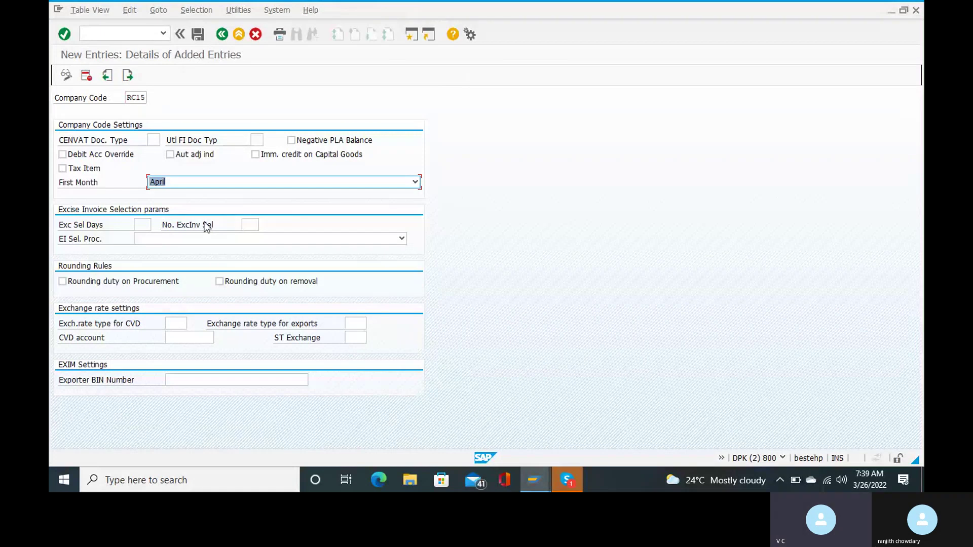
left_click(197, 35)
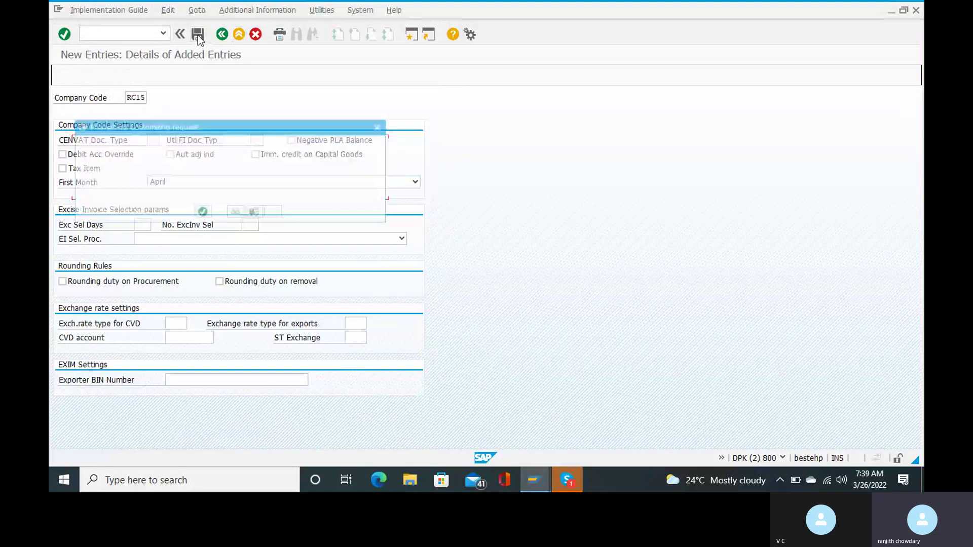
key("Return")
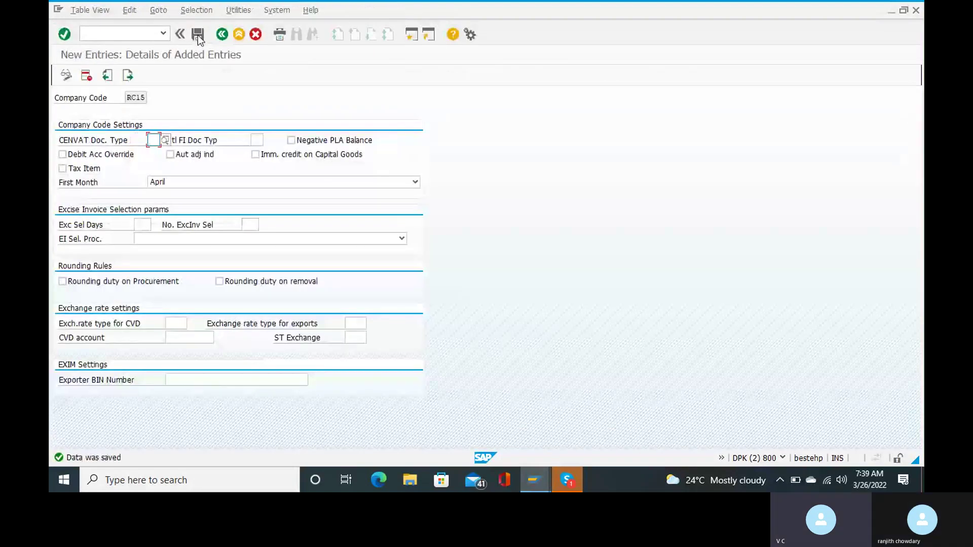
Leave the RC15 entry details and return to the company code settings overview
left_click(890, 11)
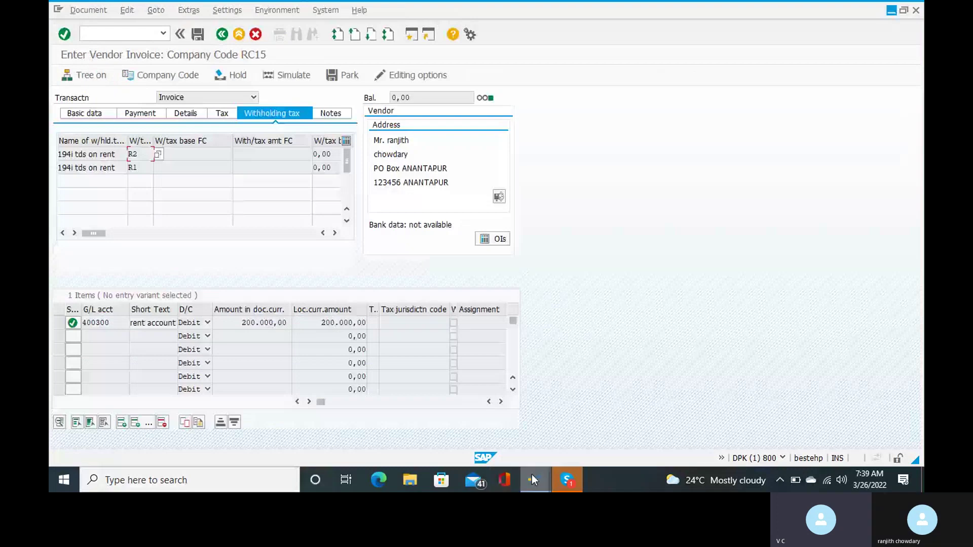
mouse_move(532, 479)
left_click(643, 412)
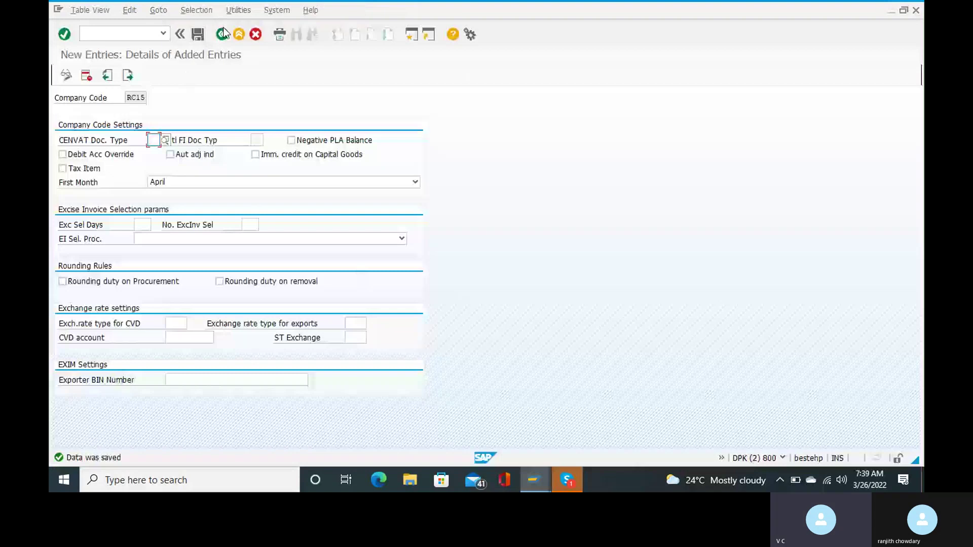
left_click(225, 33)
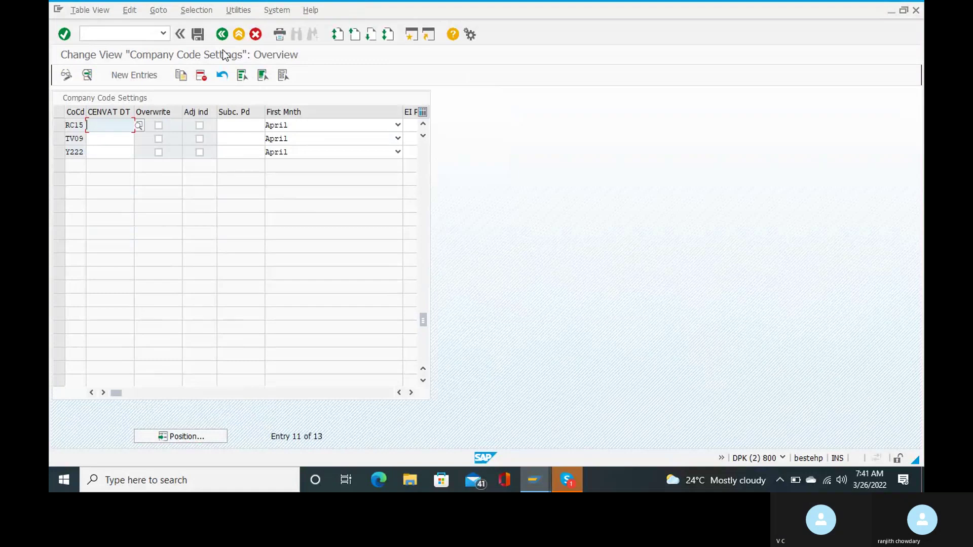
Switch back to the vendor invoice session, simulate the invoice again, and post it
mouse_move(545, 489)
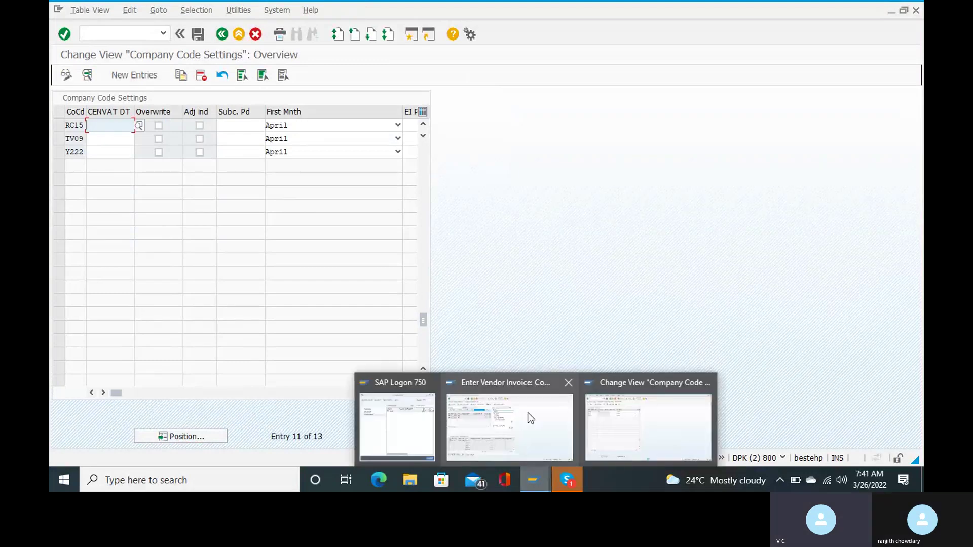
left_click(530, 418)
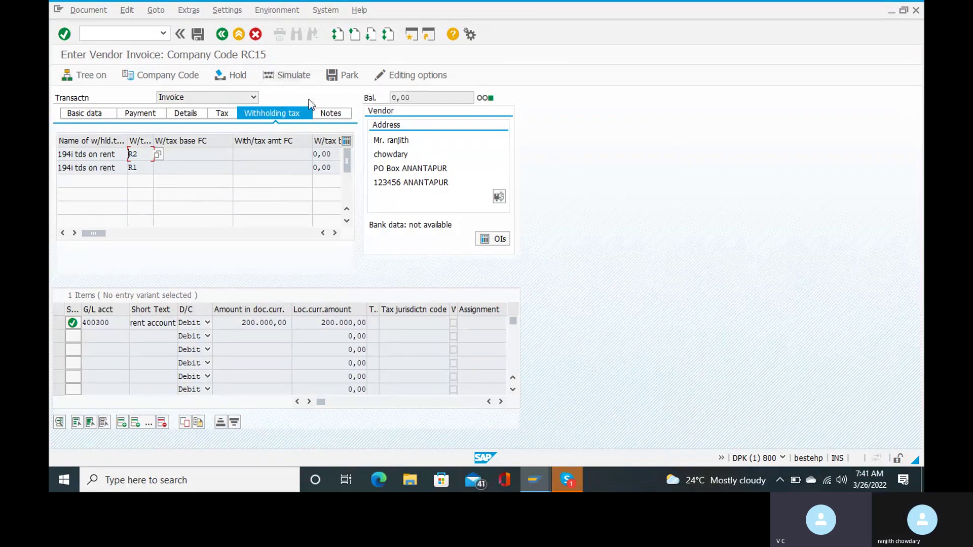
left_click(302, 81)
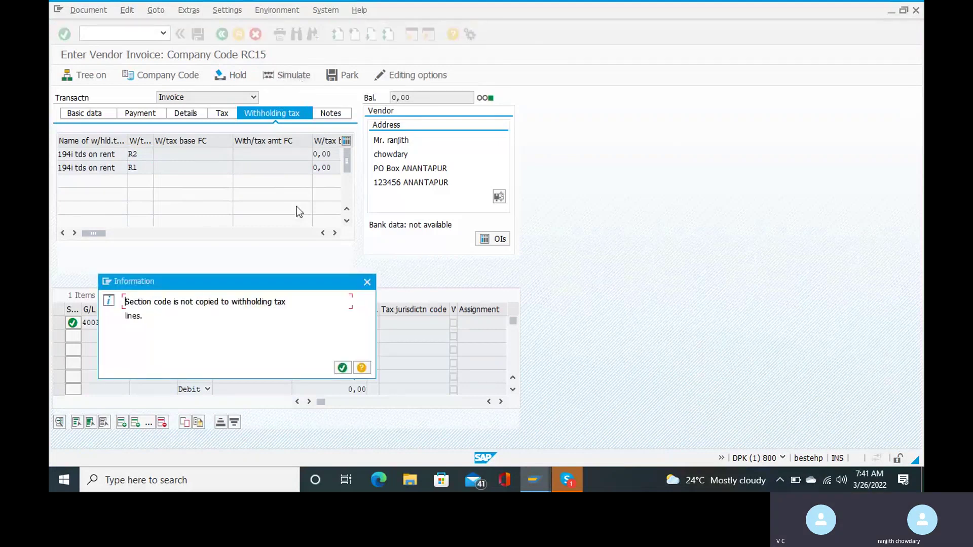
left_click(343, 369)
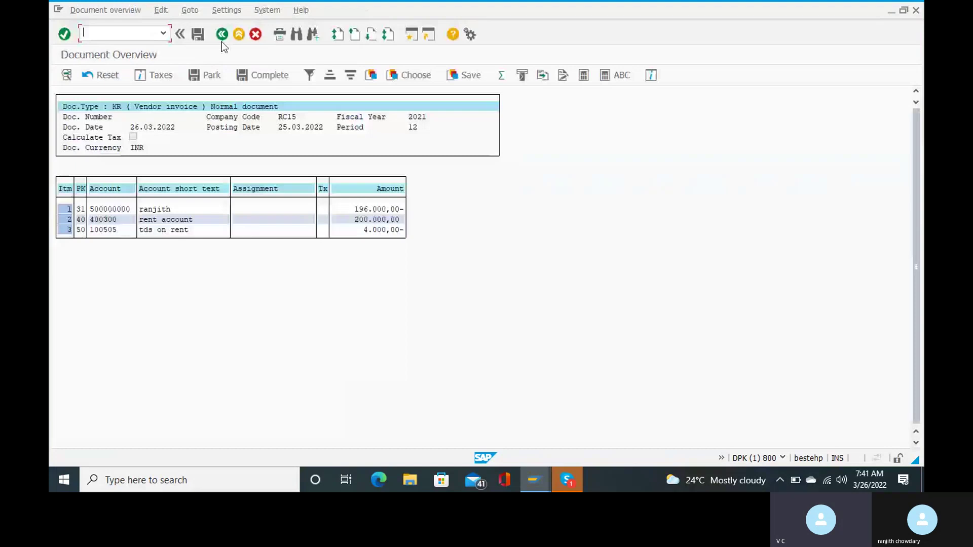
left_click(201, 33)
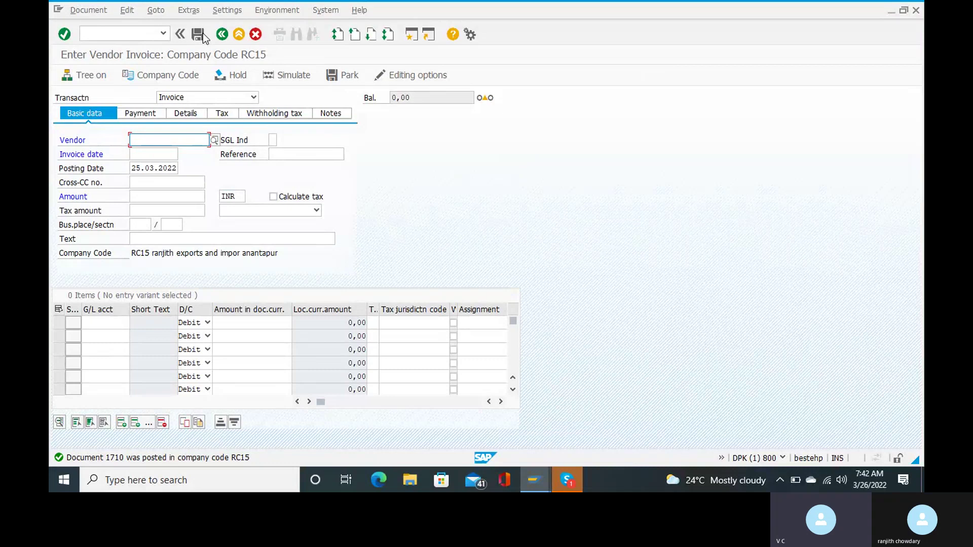
Display the vendor invoice document just posted in company code RC15
left_click(89, 11)
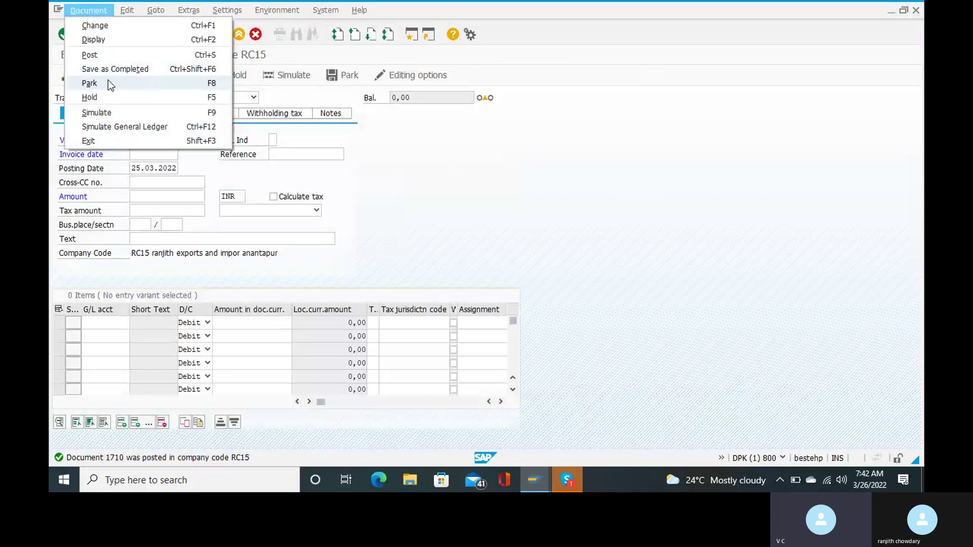
left_click(108, 117)
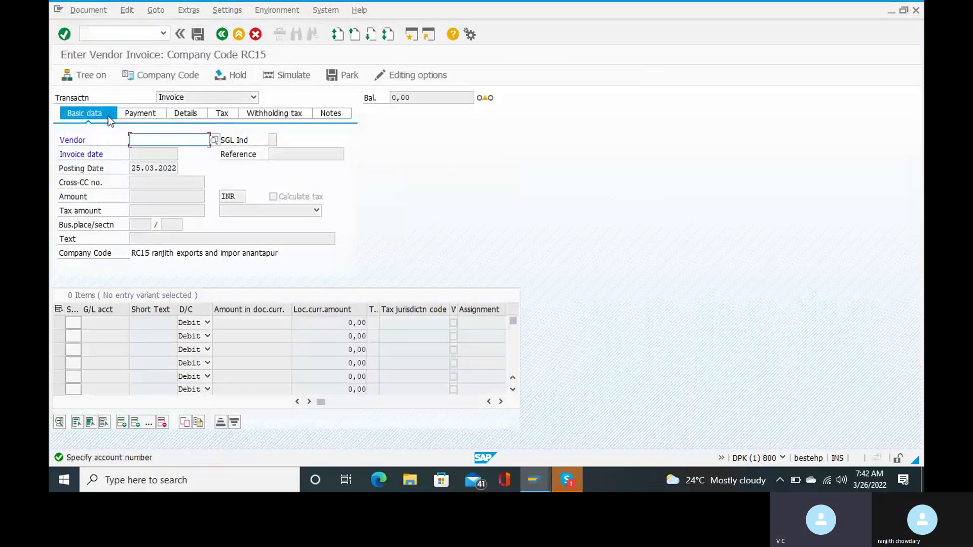
left_click(84, 10)
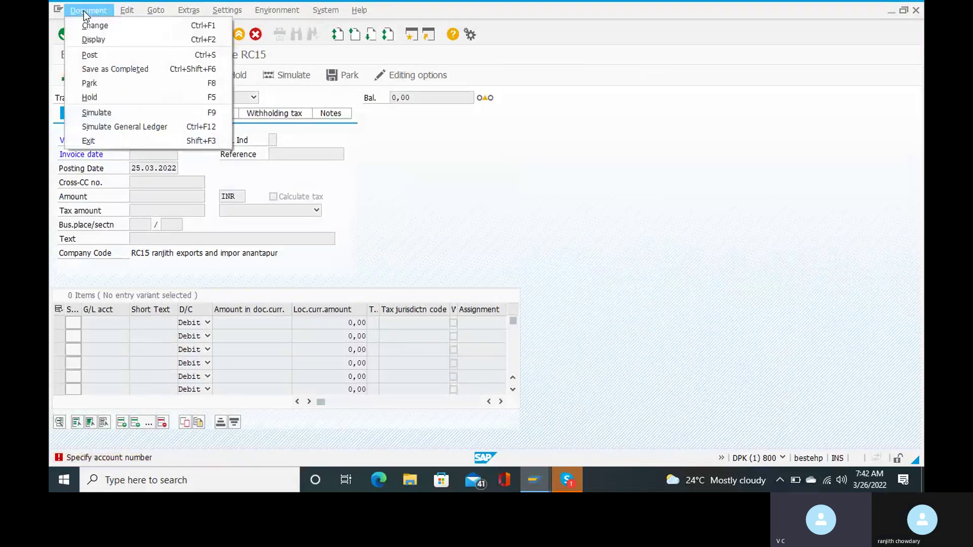
left_click(113, 43)
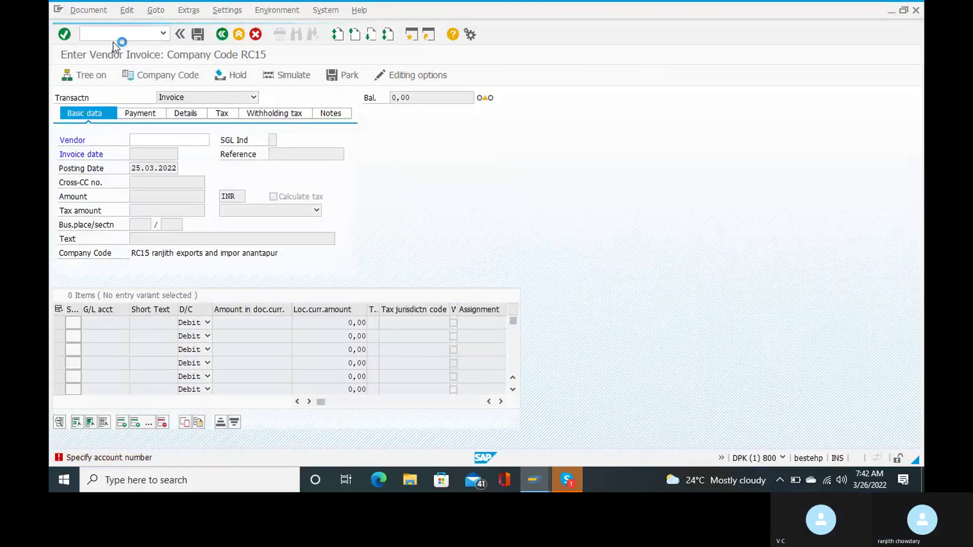